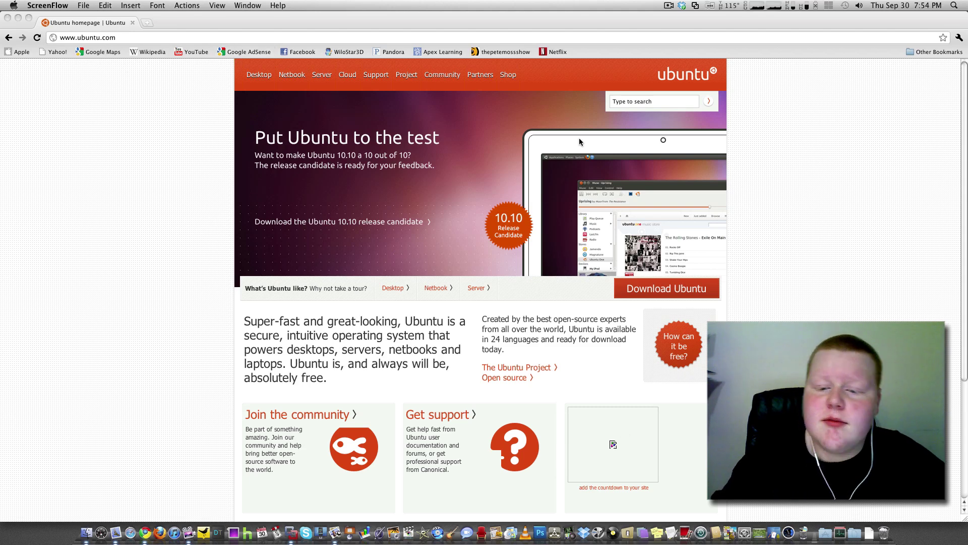
- Look in the Finder Downloads folder for the Ubuntu disc image, then return to the VMware library
left_click(17, 17)
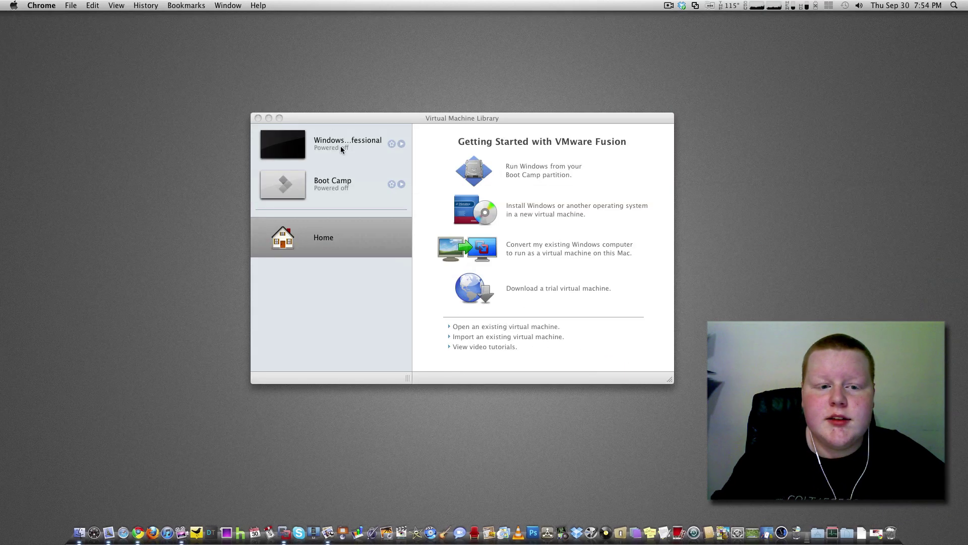
left_click(80, 532)
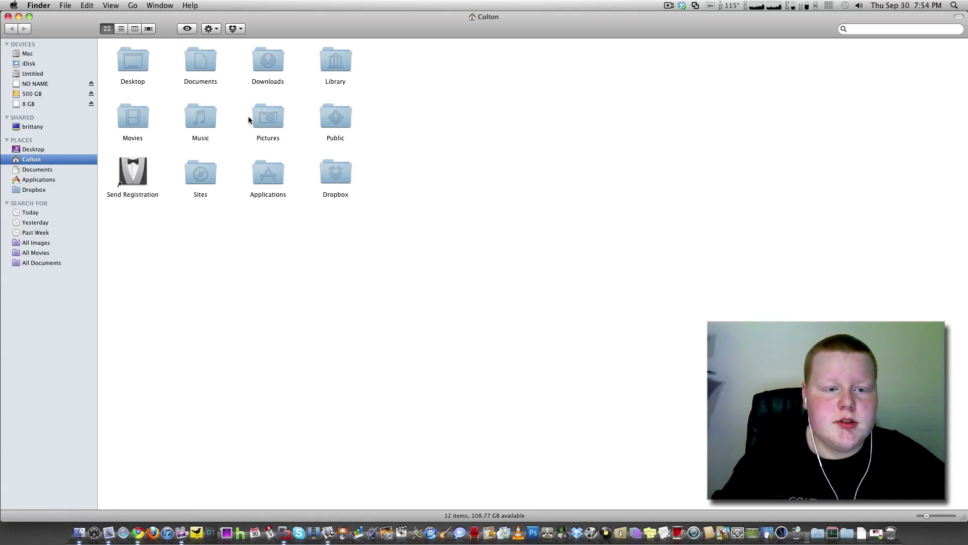
double_click(273, 61)
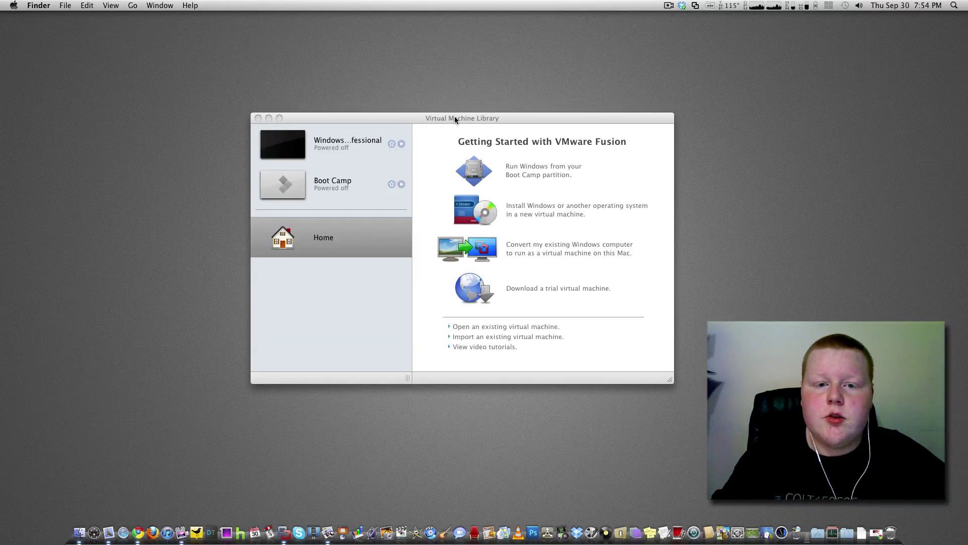
left_click(455, 119)
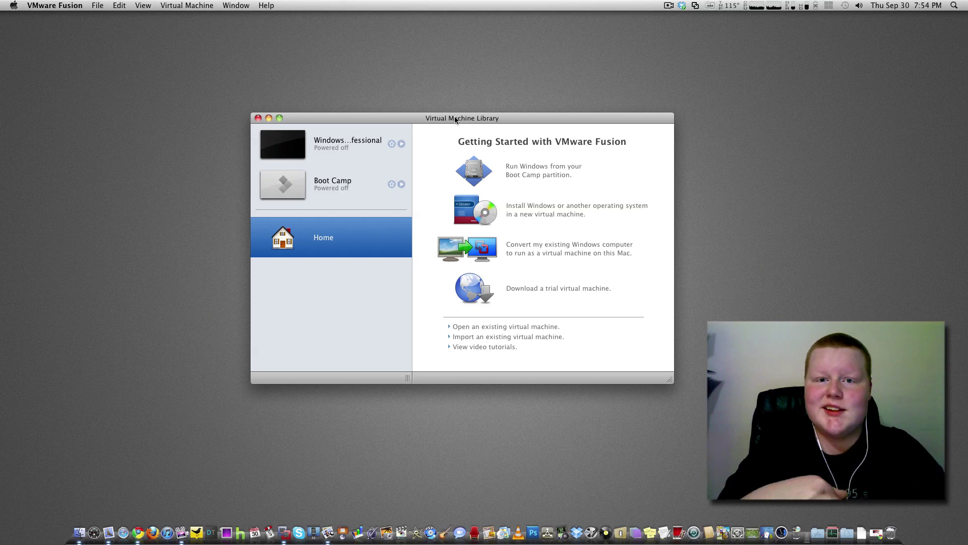
- Nudge the Virtual Machine Library window slightly into place
left_click_drag(455, 119, 456, 118)
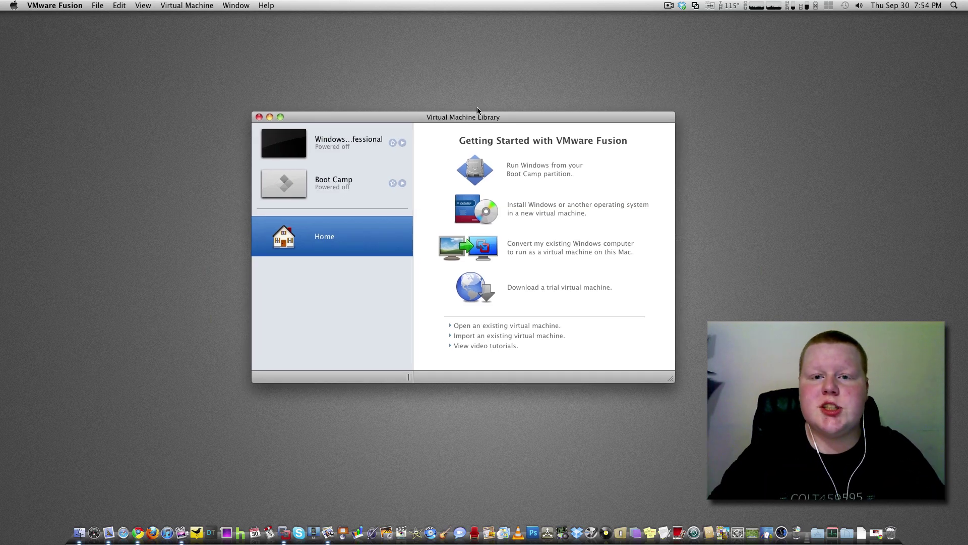
- Create a new VM from the ubuntu-10.04.1-desktop-i386.iso disc image, accepting Linux Ubuntu
left_click(525, 215)
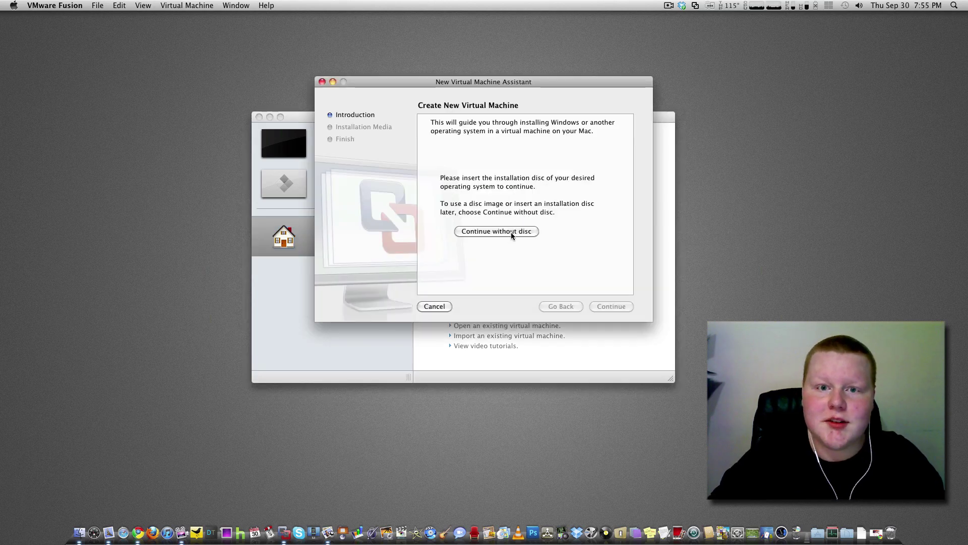
left_click(511, 230)
left_click(444, 191)
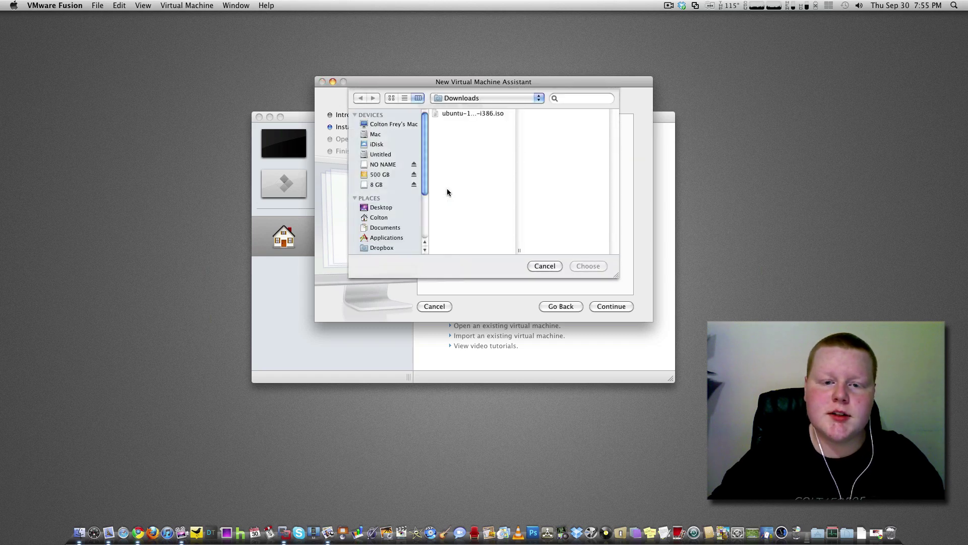
left_click(472, 114)
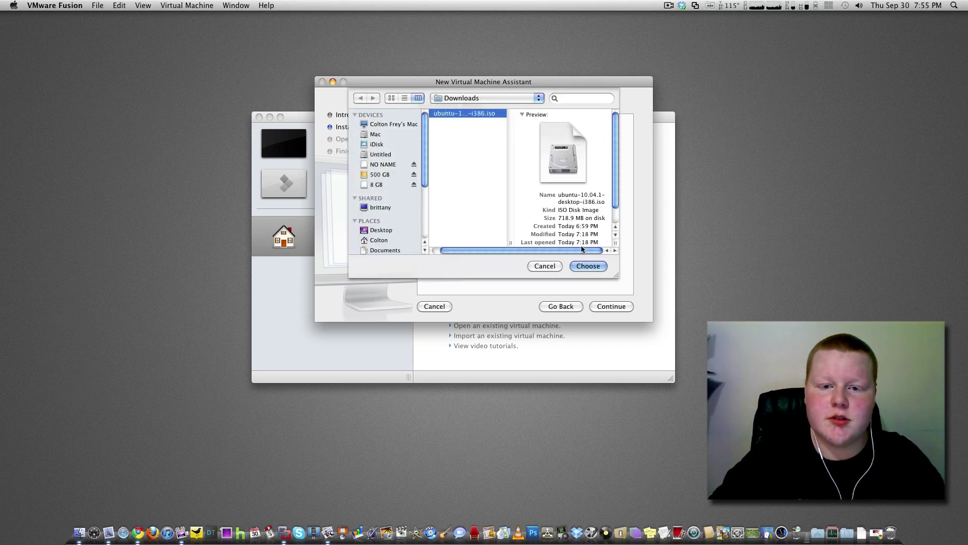
left_click(589, 267)
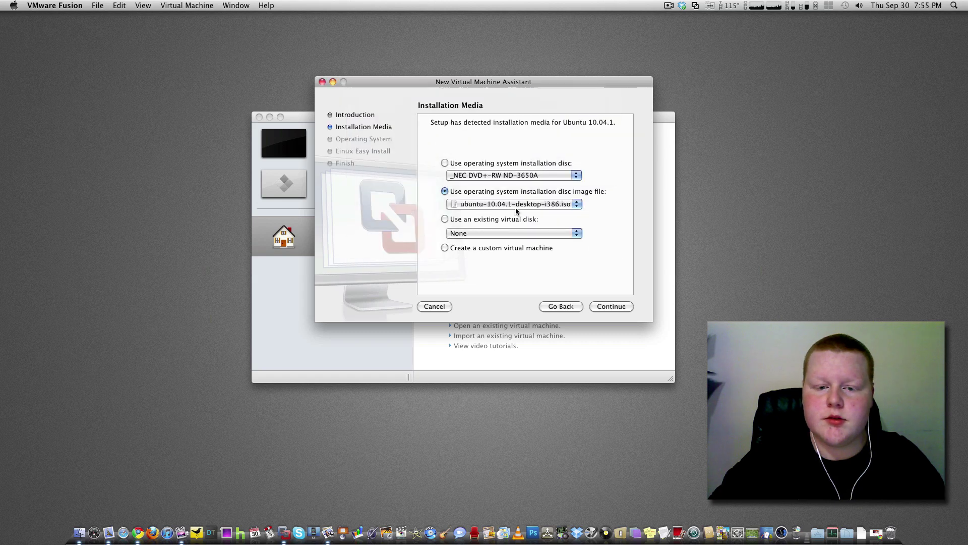
left_click(606, 307)
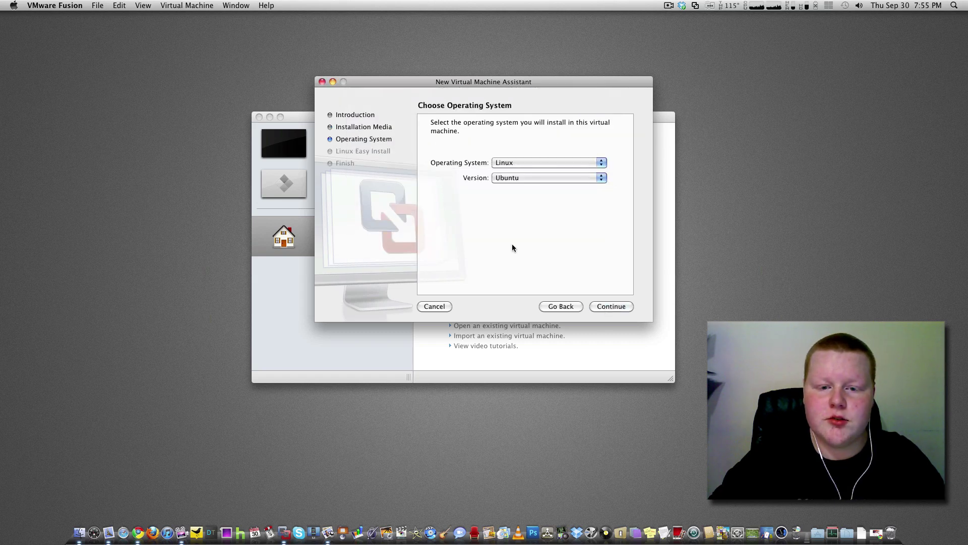
left_click(609, 306)
- Enter the Easy Install account name and matching password, then advance to the summary
left_click(524, 189)
type("colt")
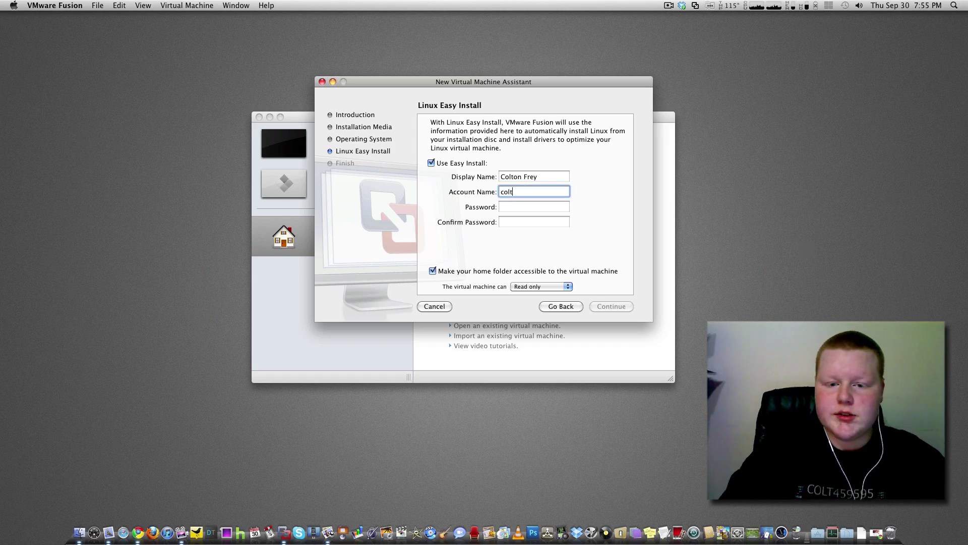
key("Tab")
type("*****")
key("BackSpace")
key("BackSpace")
key("BackSpace")
key("BackSpace")
key("BackSpace")
type("*******")
key("Tab")
type("*******")
left_click(612, 306)
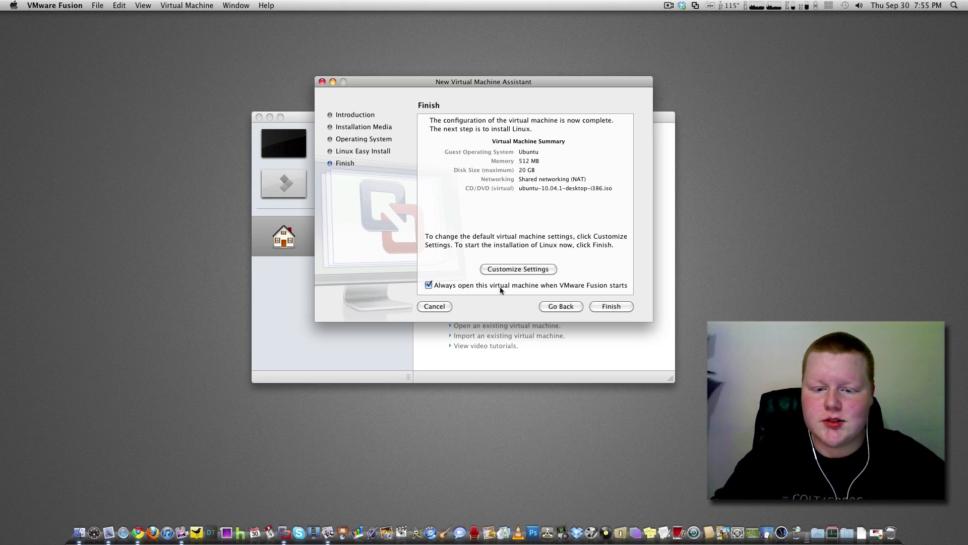
- Finish the assistant and save the new virtual machine under the name Ubuntu
left_click(613, 306)
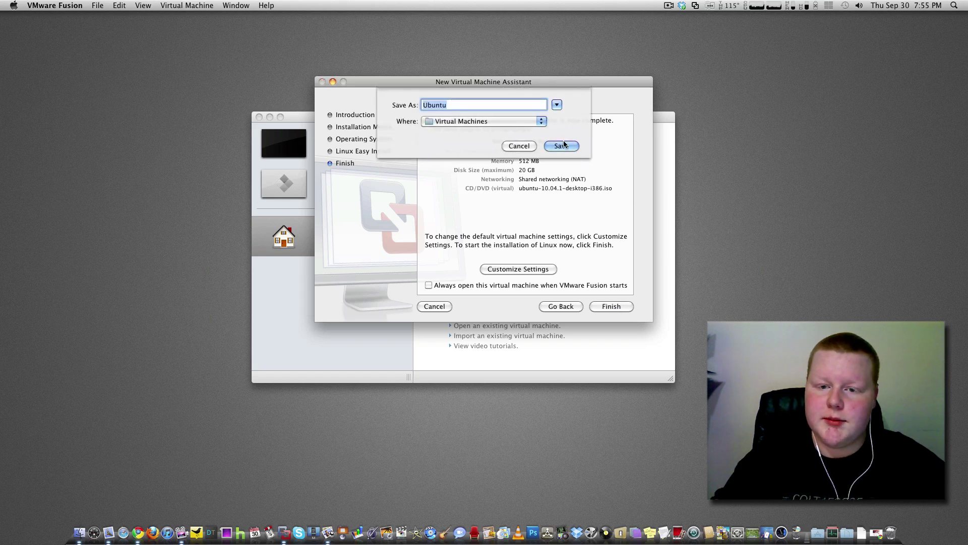
left_click(561, 145)
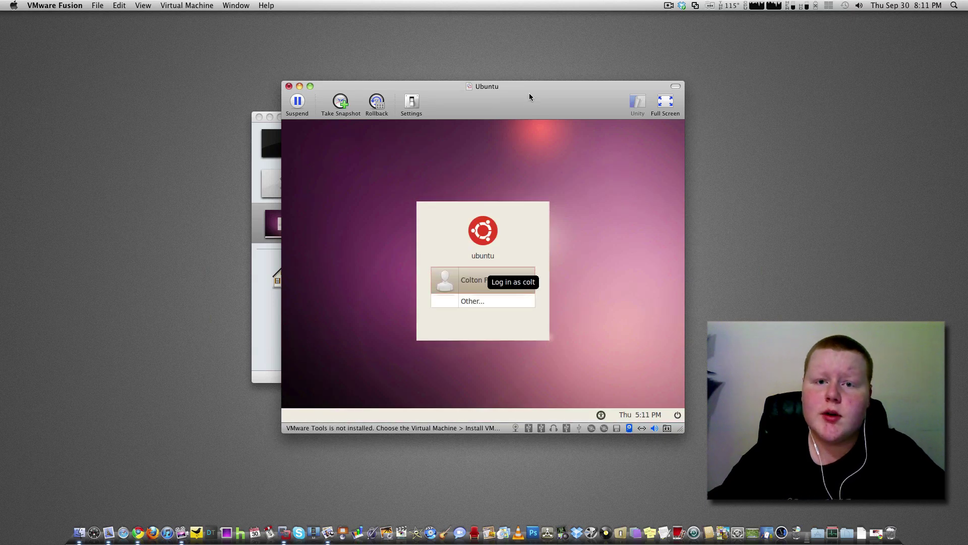
- Log in to the Ubuntu guest as the created user with its password
left_click(483, 271)
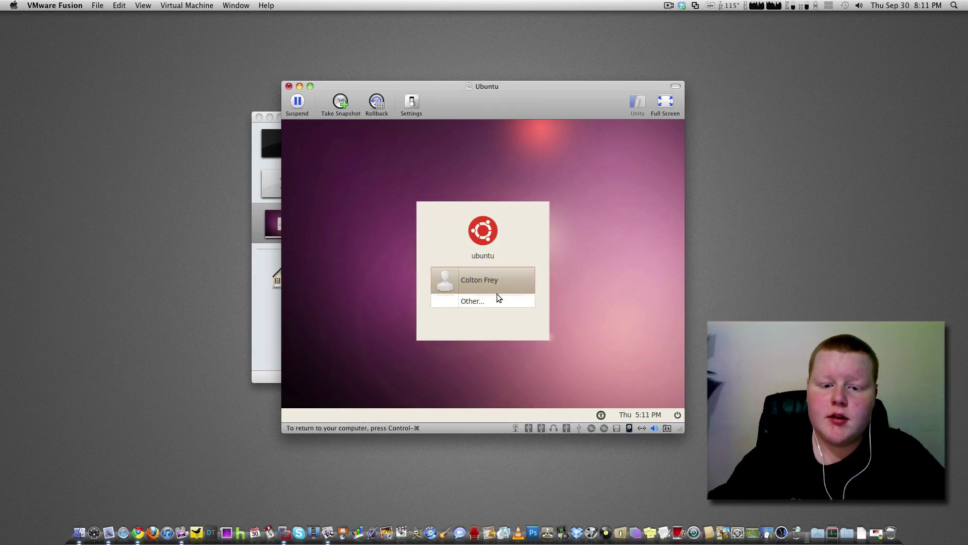
left_click(483, 288)
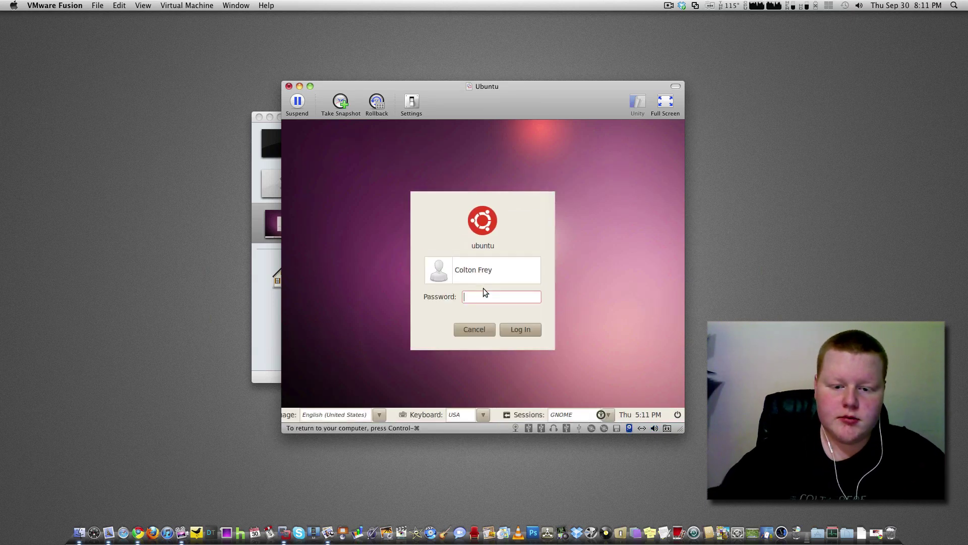
type("••••••••")
key("Return")
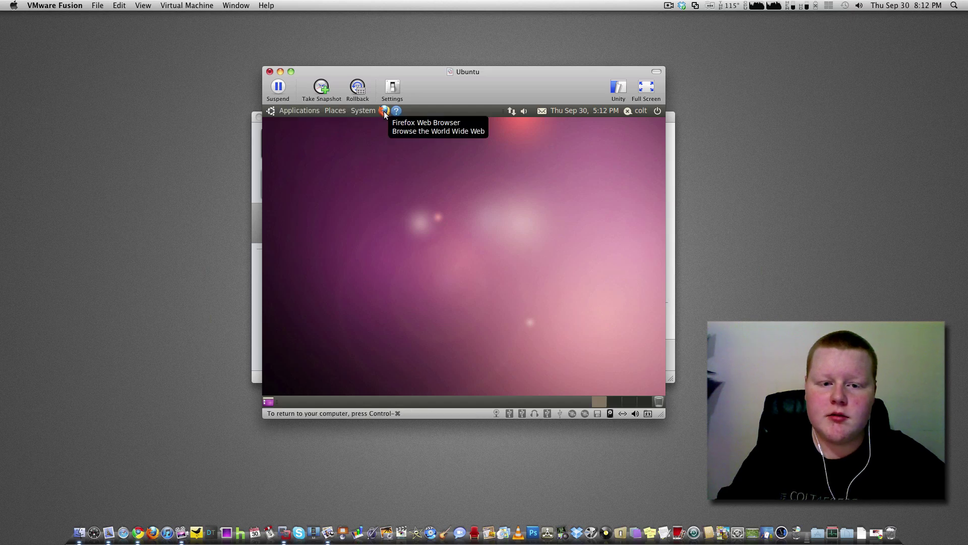
- Start Firefox from the Ubuntu top panel and shift the VM window slightly
left_click(385, 111)
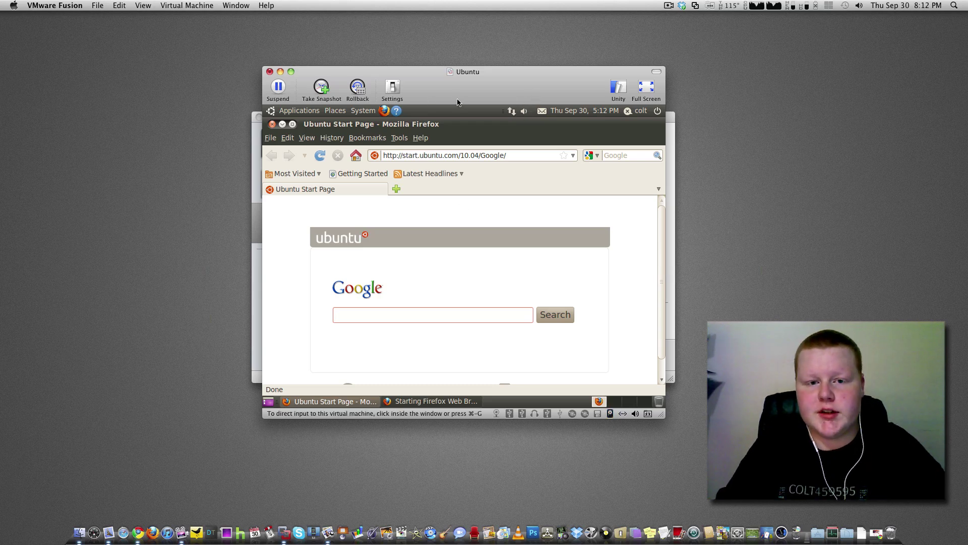
left_click_drag(458, 97, 468, 100)
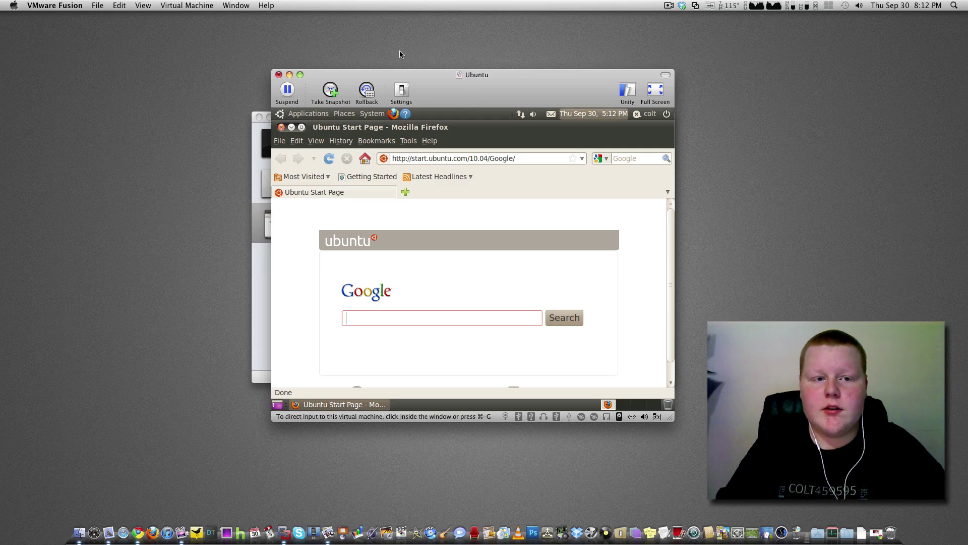
- Put the Ubuntu VM into Unity mode from the Virtual Machine menu and focus Firefox's address
left_click(196, 6)
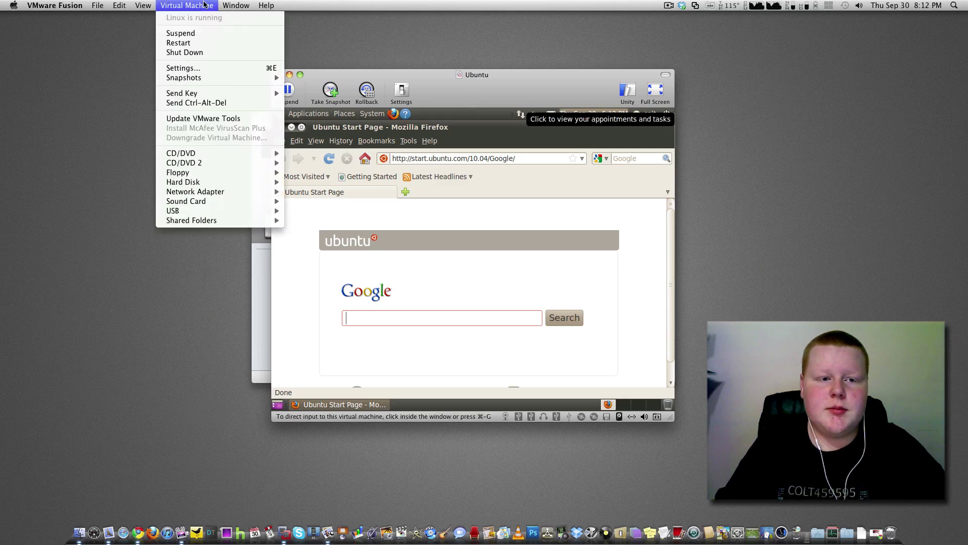
mouse_move(233, 3)
left_click(506, 86)
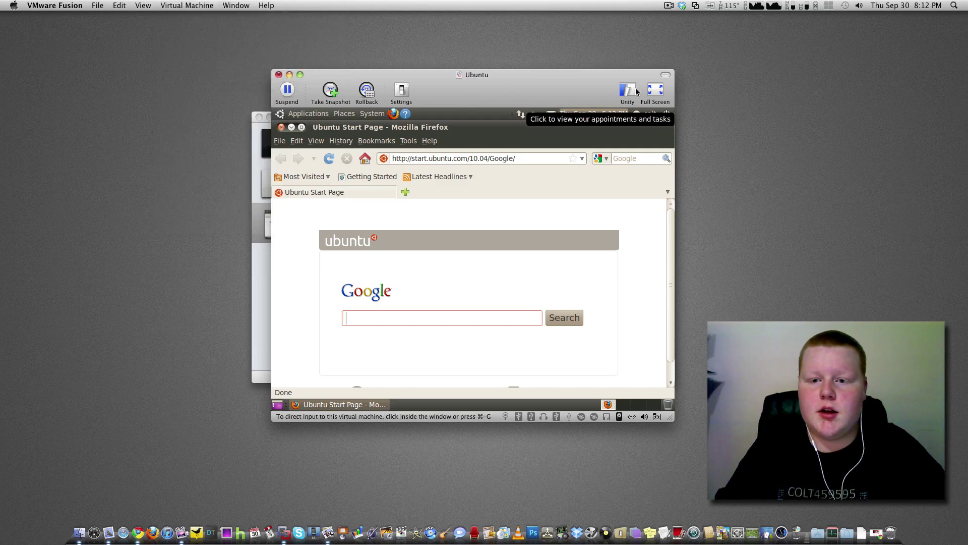
key("super+w")
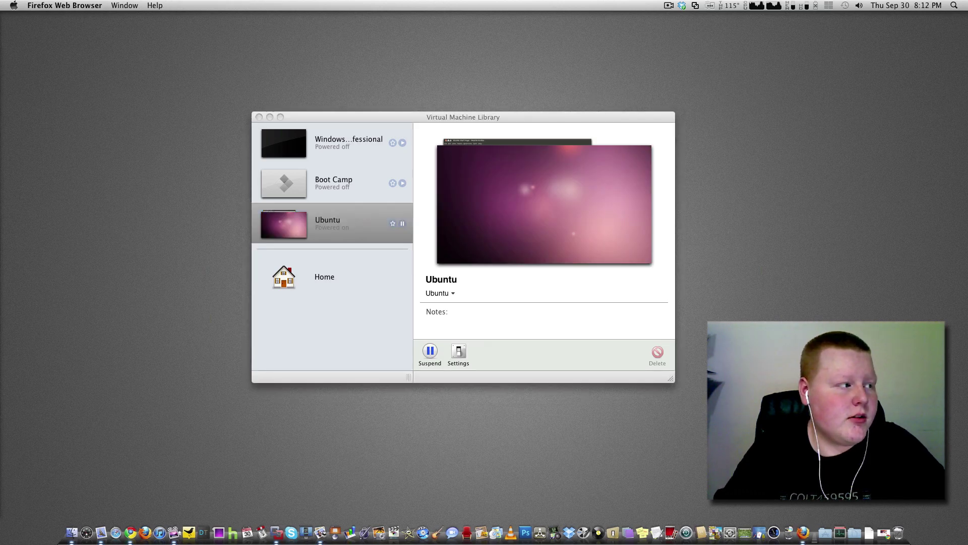
key("super+m")
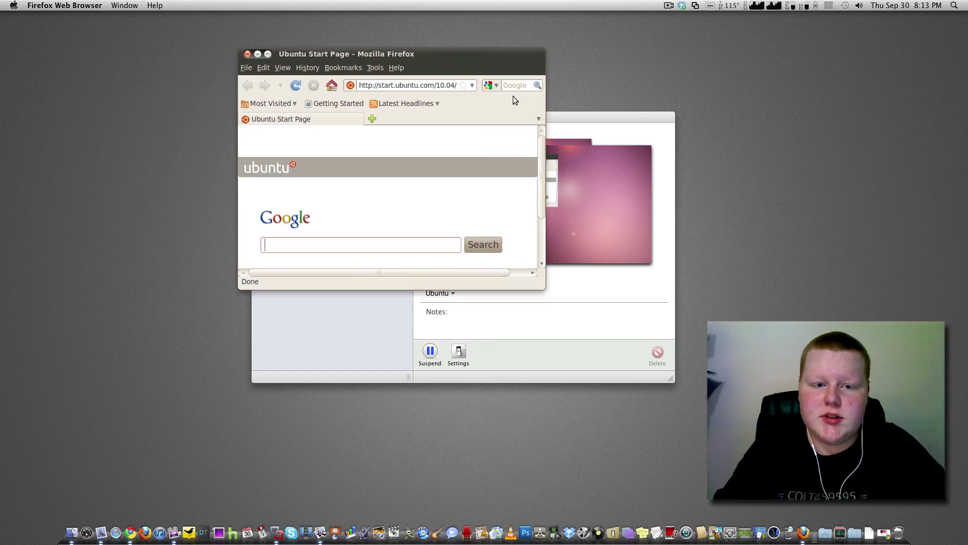
left_click(456, 86)
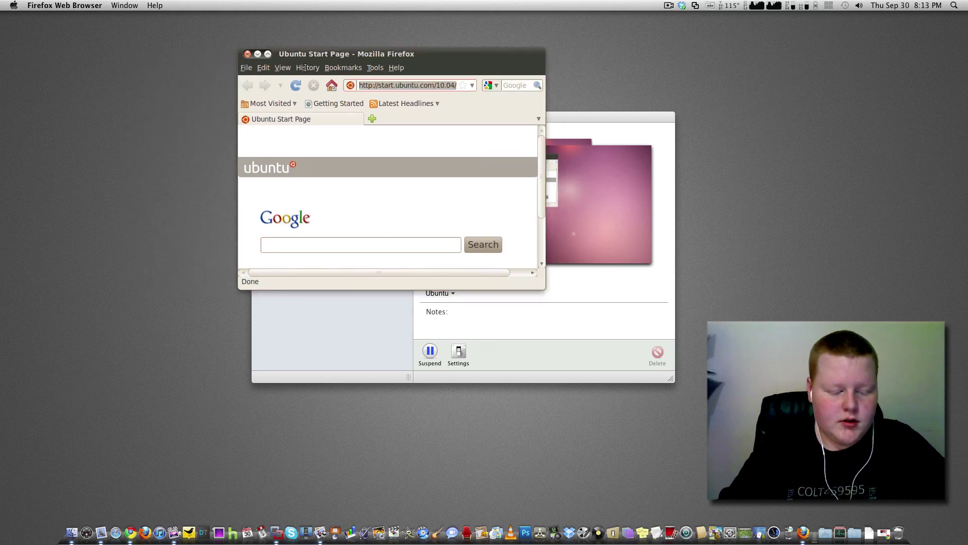
left_click(407, 52)
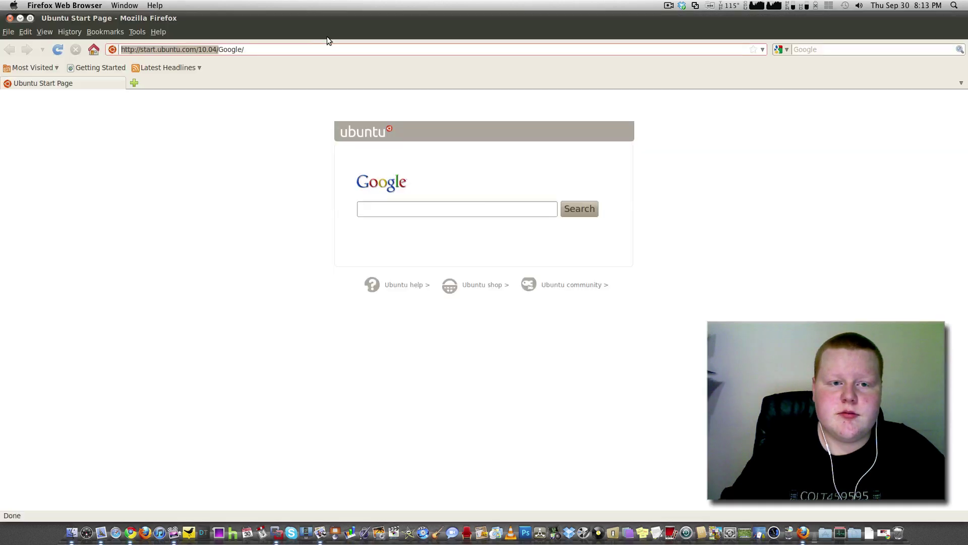
left_click(313, 48)
left_click(108, 45)
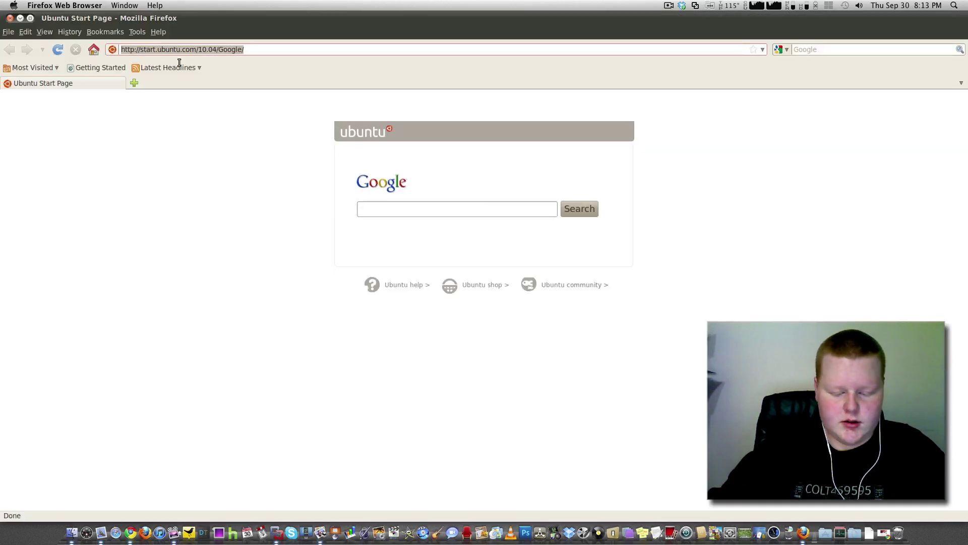
type("www.yaho")
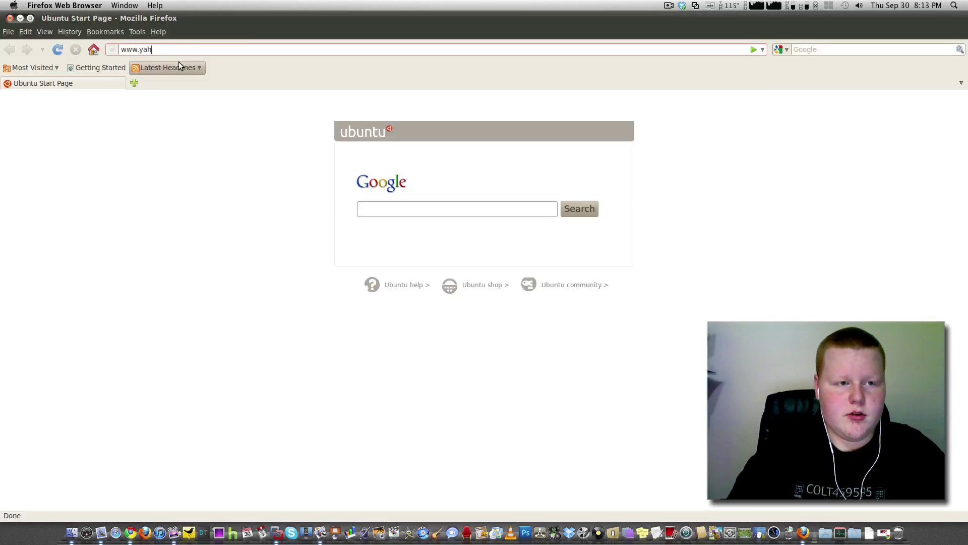
type("o.com")
key("Return")
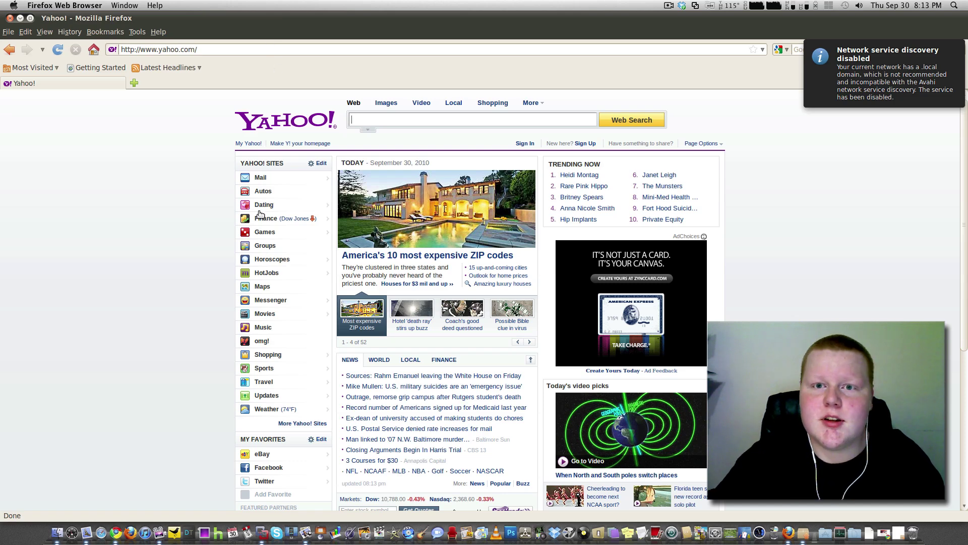
mouse_move(290, 221)
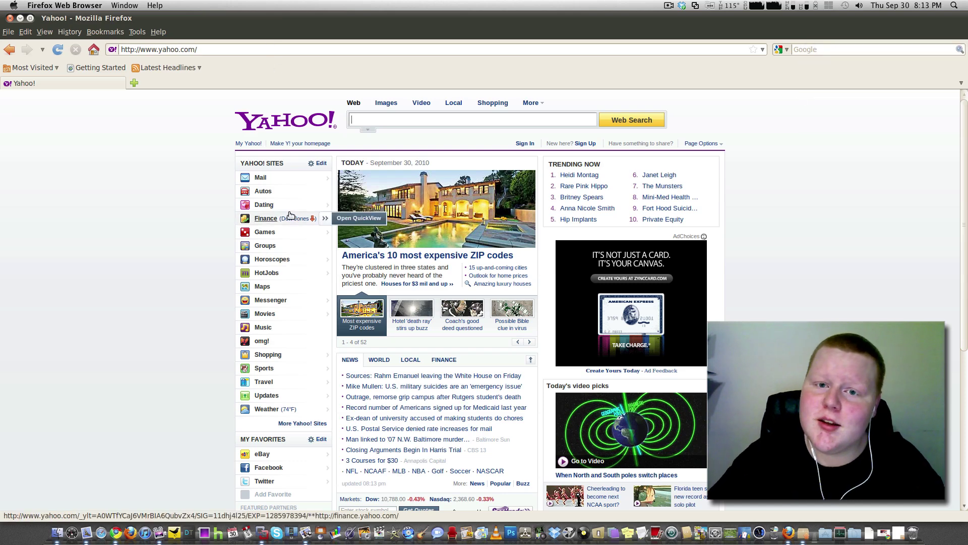